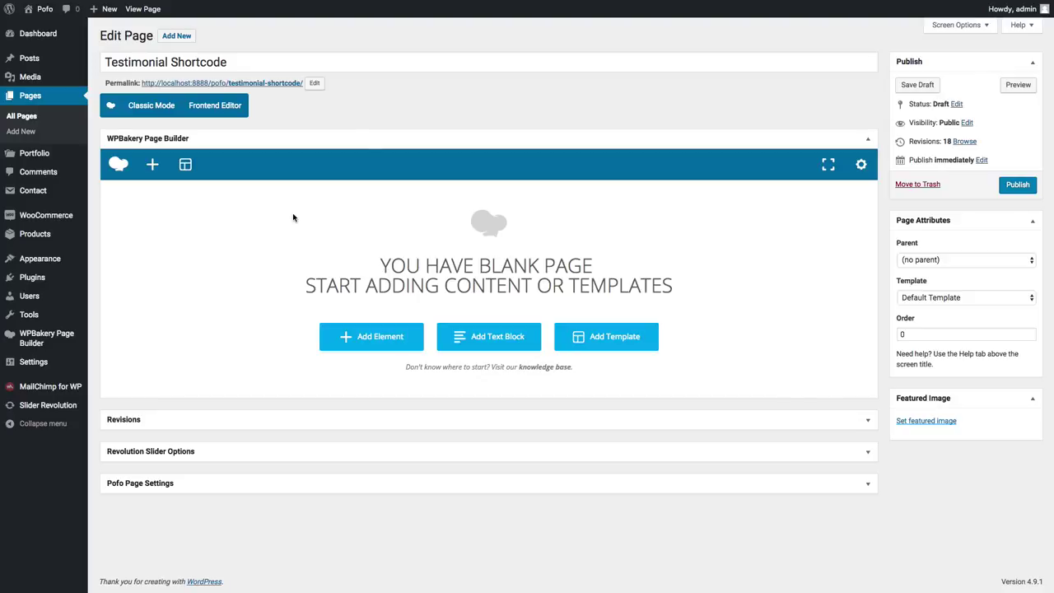
Add a row, place the Pofo Testimonial element inside it and set its style to Testimonial style 1
{"action": "left_click", "coordinate": [369, 343]}
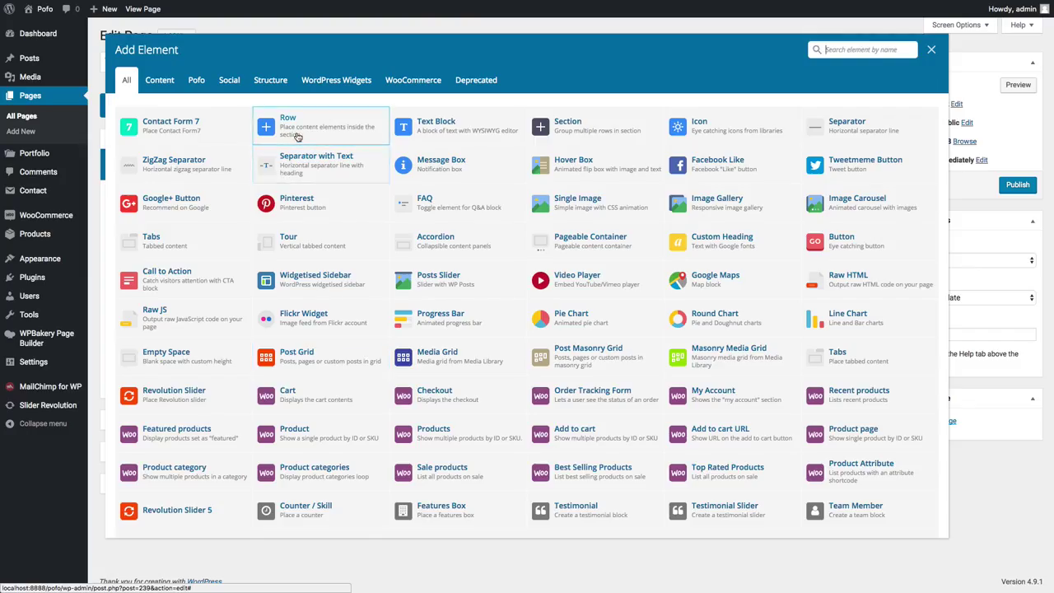
{"action": "left_click", "coordinate": [285, 53]}
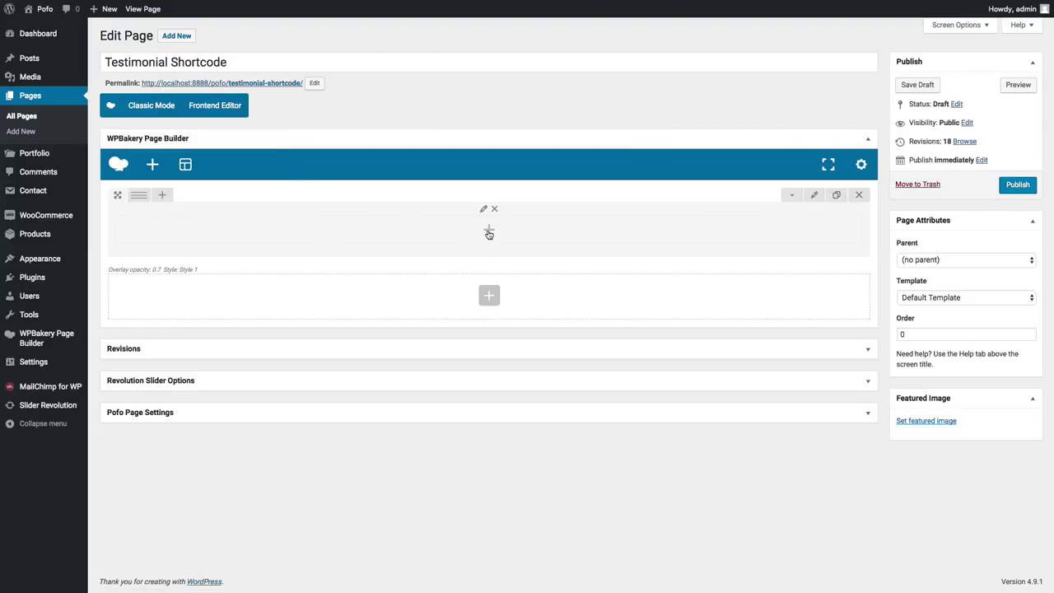
{"action": "left_click", "coordinate": [488, 232]}
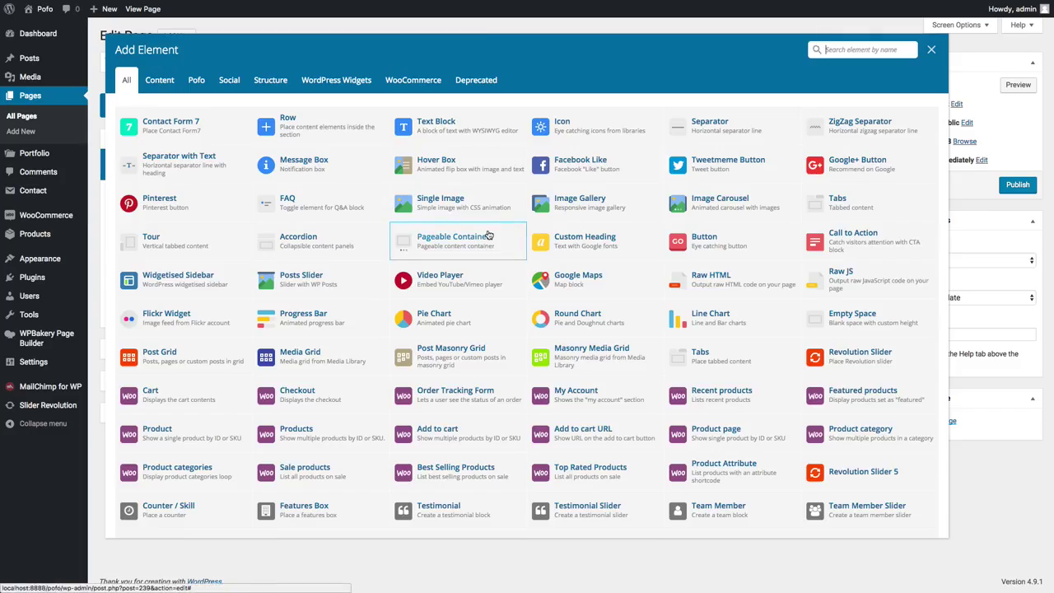
{"action": "left_click", "coordinate": [195, 81]}
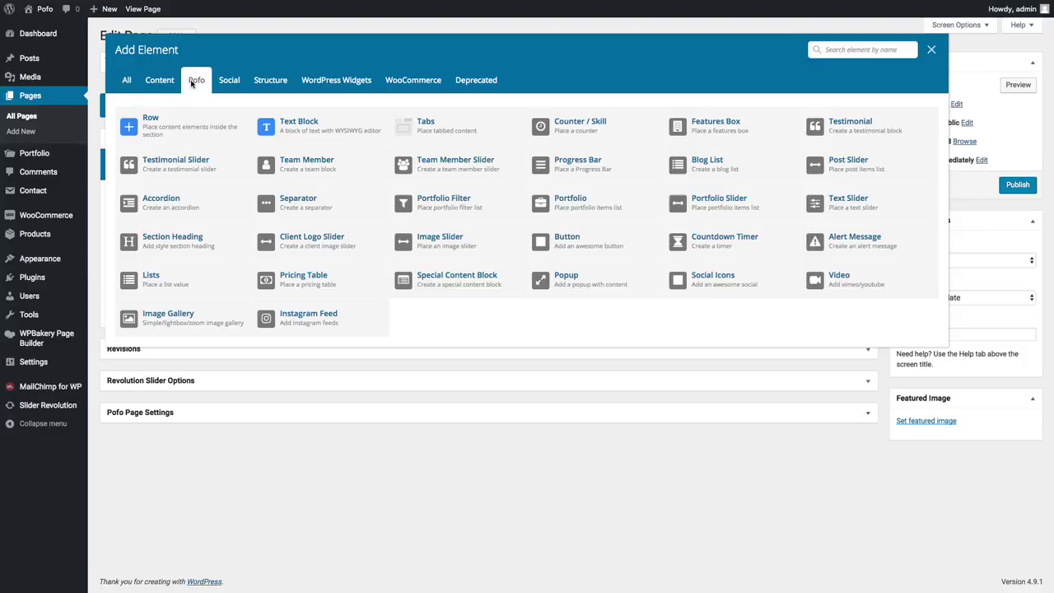
{"action": "left_click", "coordinate": [856, 130]}
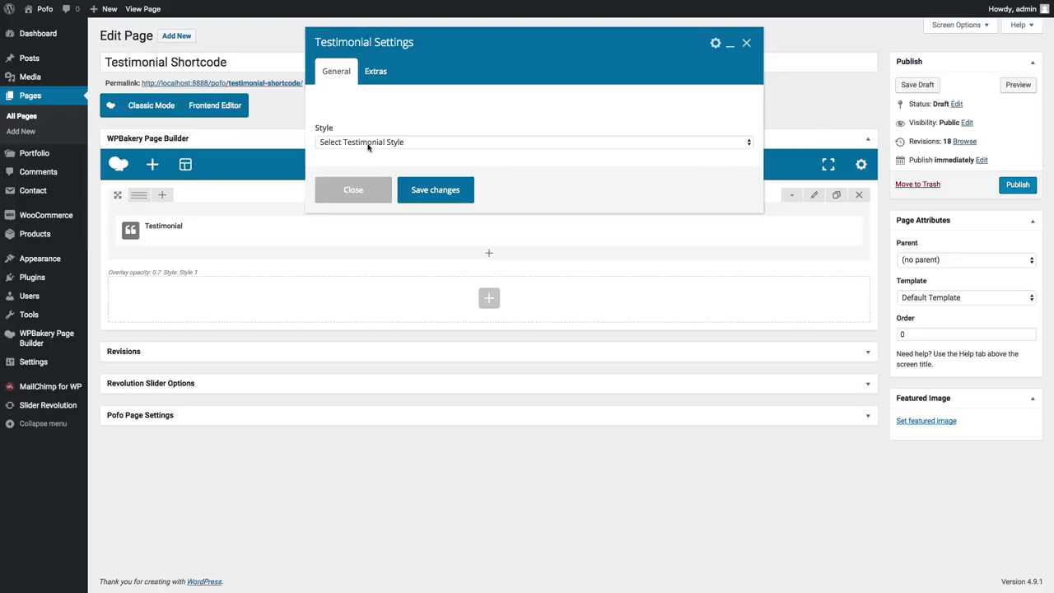
{"action": "left_click", "coordinate": [368, 143]}
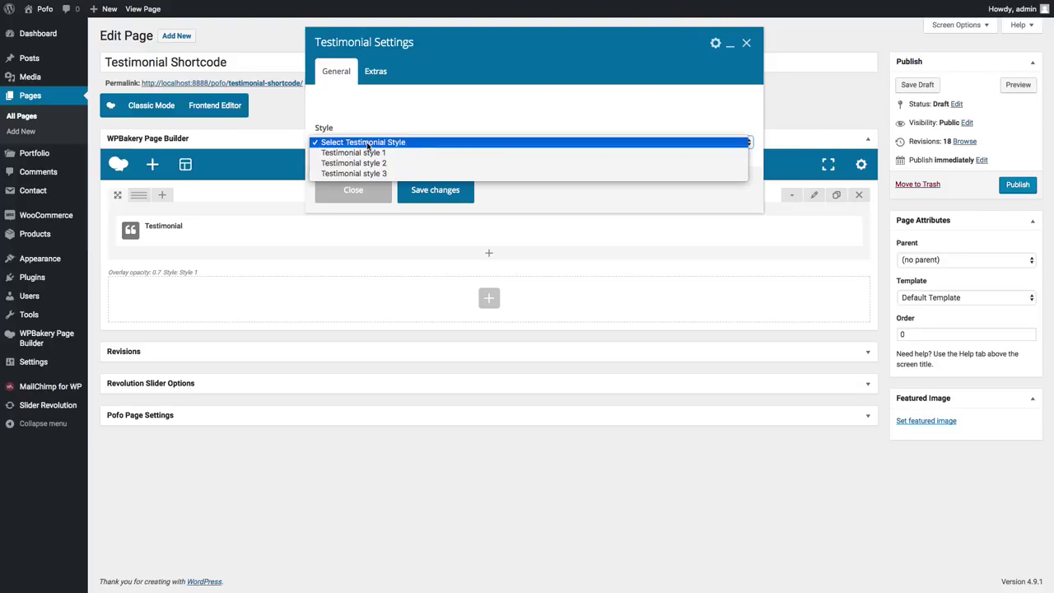
{"action": "left_click", "coordinate": [368, 153]}
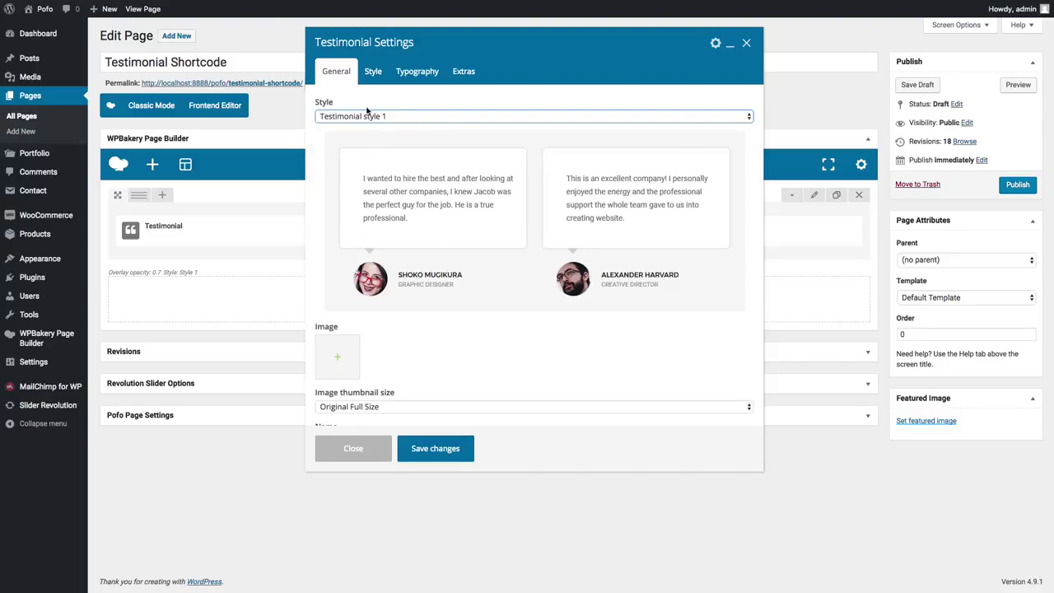
Try Testimonial style 2 and Testimonial style 3 to compare their previews, and return to Testimonial style 1
{"action": "left_click", "coordinate": [381, 118]}
{"action": "left_click", "coordinate": [381, 127]}
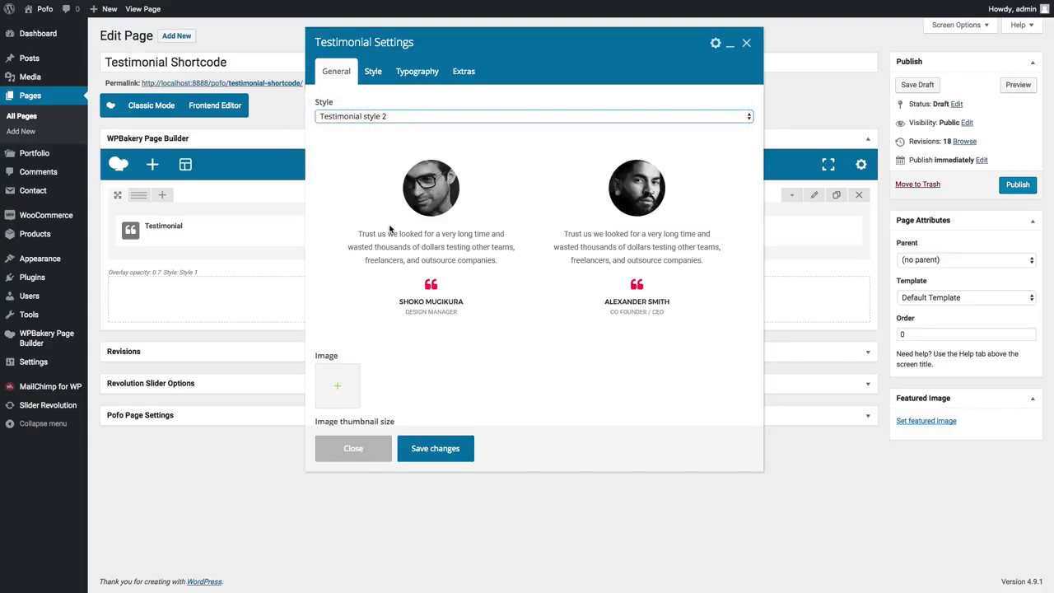
{"action": "left_click", "coordinate": [411, 118]}
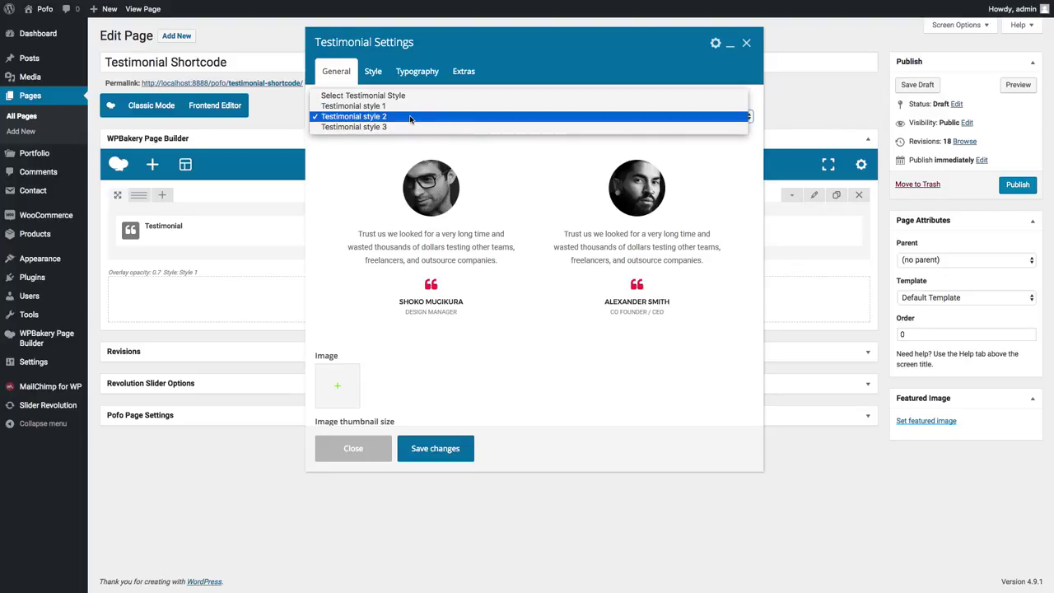
{"action": "left_click", "coordinate": [406, 126]}
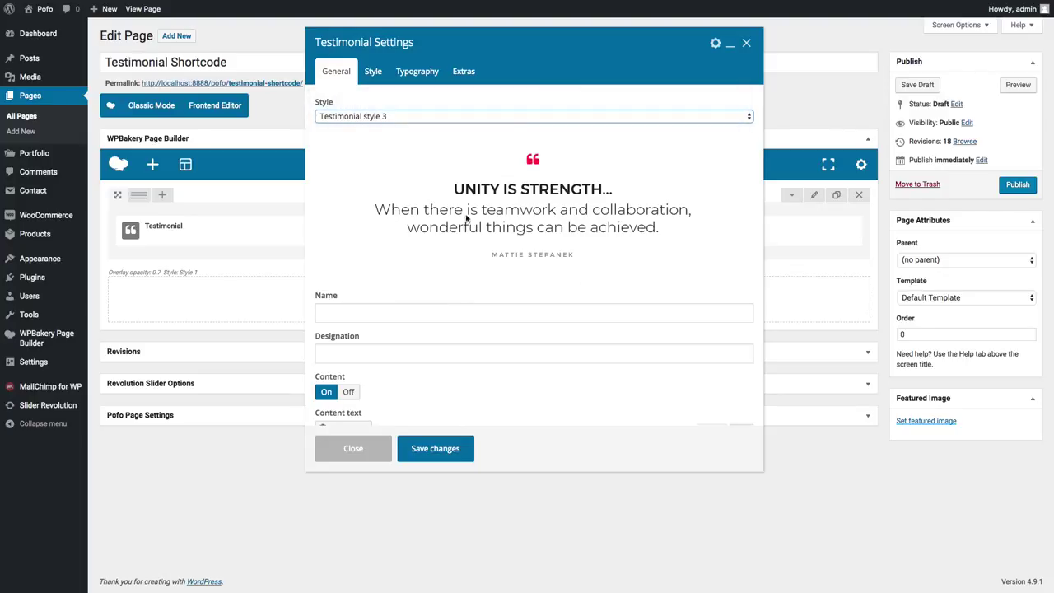
{"action": "left_click", "coordinate": [360, 117]}
{"action": "left_click", "coordinate": [365, 96]}
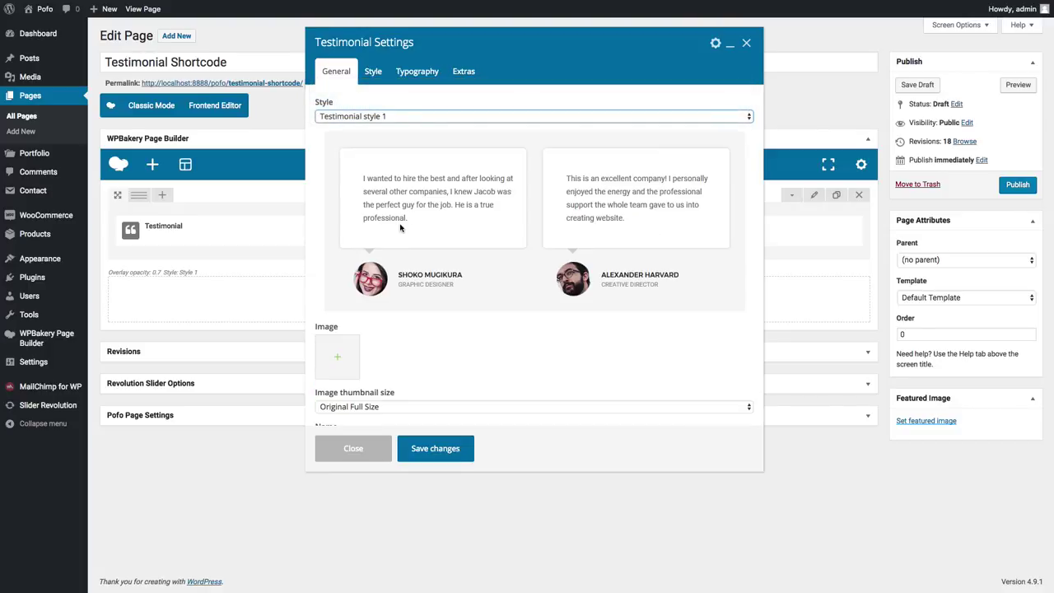
Set the library photo of the woman in red glasses as the testimonial image and review the thumbnail size options
{"action": "left_click", "coordinate": [337, 356]}
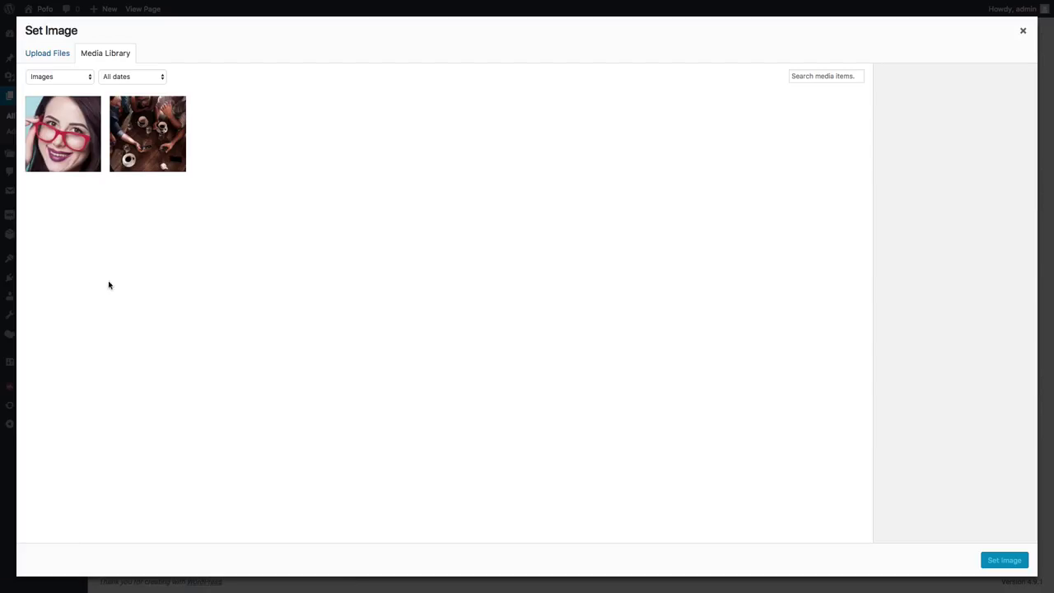
{"action": "left_click", "coordinate": [71, 137]}
{"action": "left_click", "coordinate": [1003, 560]}
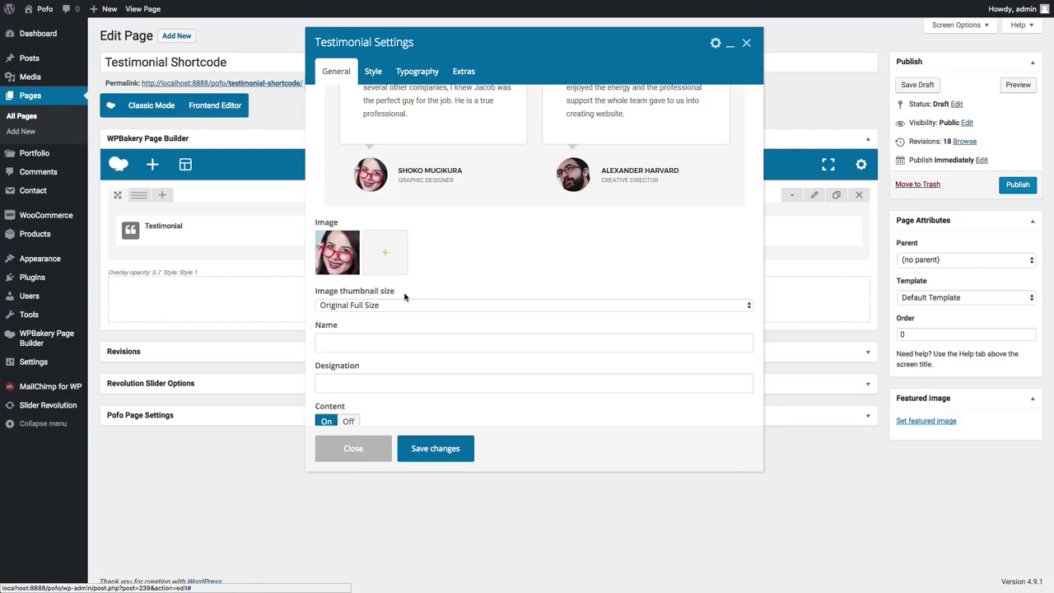
{"action": "left_click", "coordinate": [402, 308]}
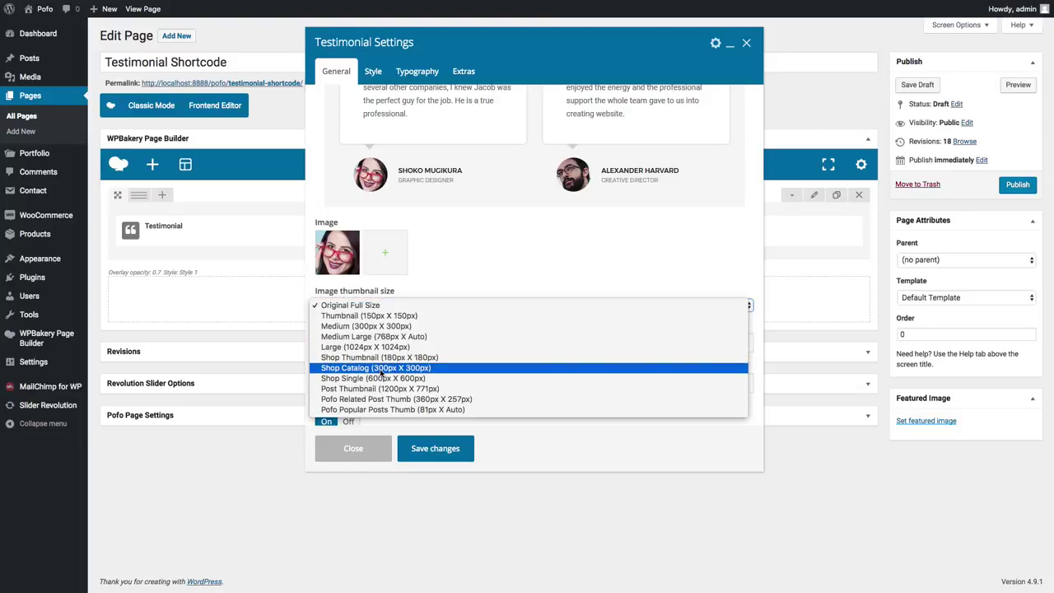
{"action": "left_click", "coordinate": [480, 259]}
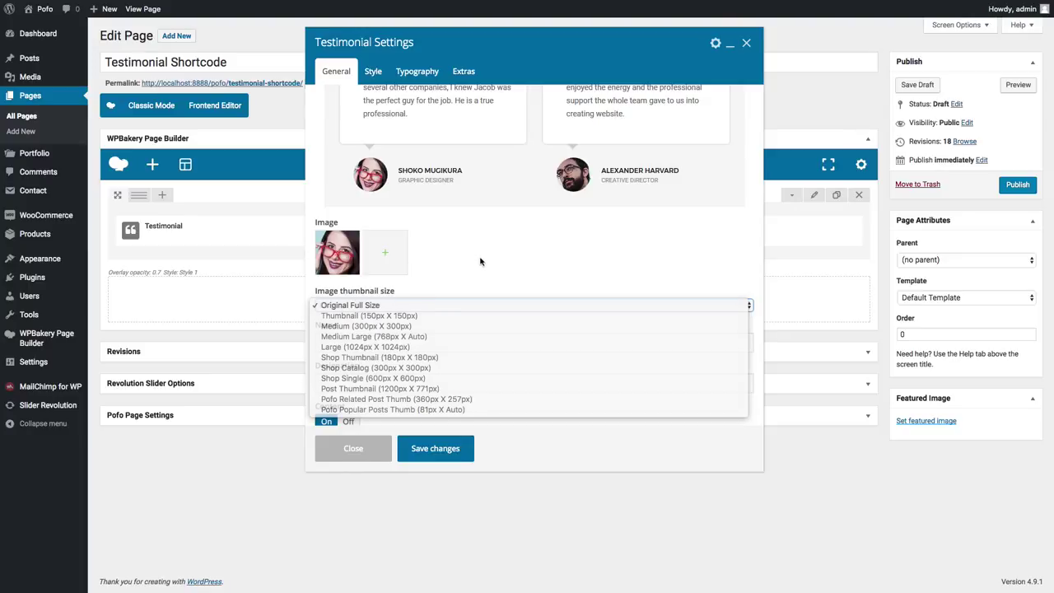
Enter "Client Name" as the testimonial's name and "Client Designation" as its designation
{"action": "left_click", "coordinate": [338, 349]}
{"action": "type", "text": "Client Name"}
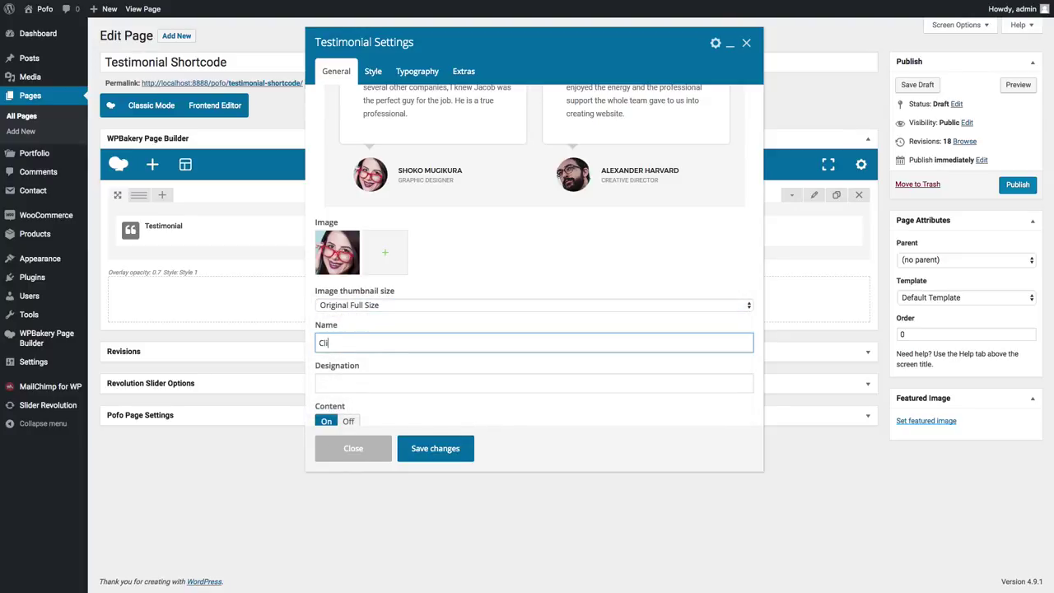
{"action": "key", "text": "Tab"}
{"action": "type", "text": "Client Designation"}
{"action": "scroll", "coordinate": [338, 349], "scroll_direction": "down", "scroll_amount": 3}
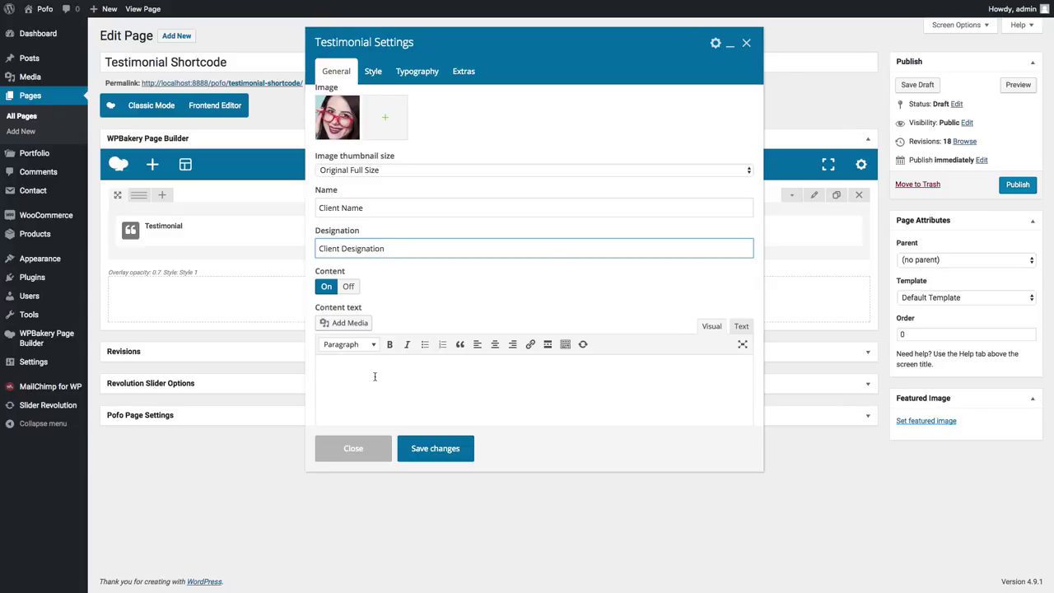
Review the testimonial's name and designation text case options and its box background color against the style sample
{"action": "left_click", "coordinate": [373, 70]}
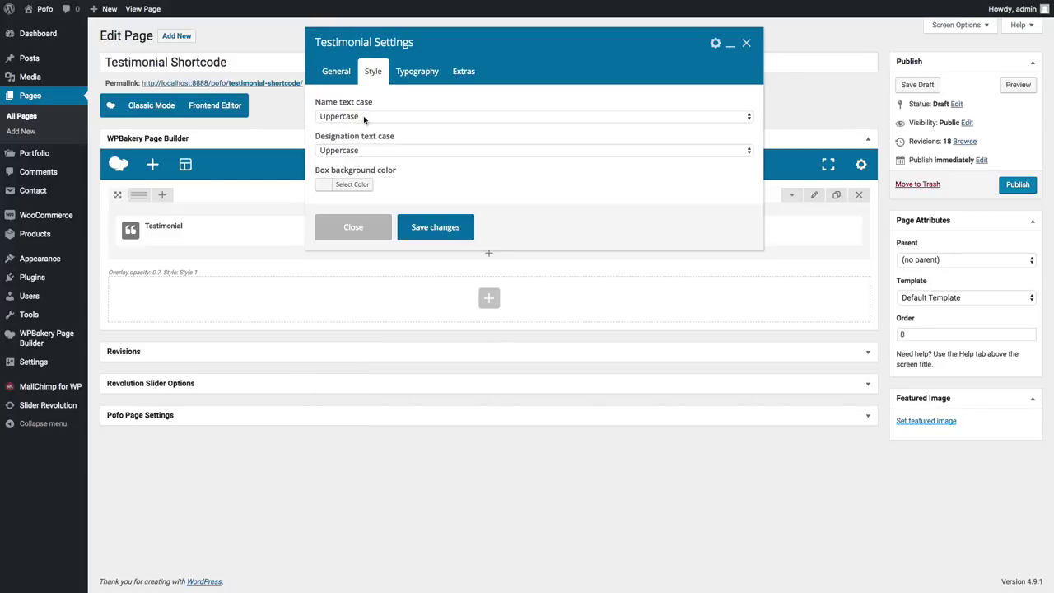
{"action": "left_click", "coordinate": [364, 118]}
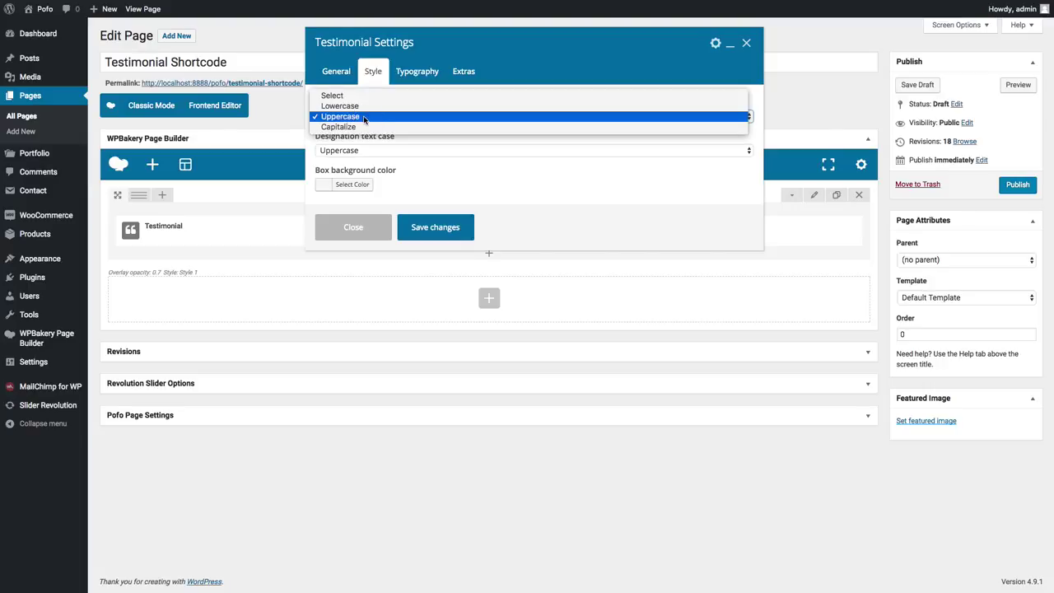
{"action": "left_click", "coordinate": [438, 171]}
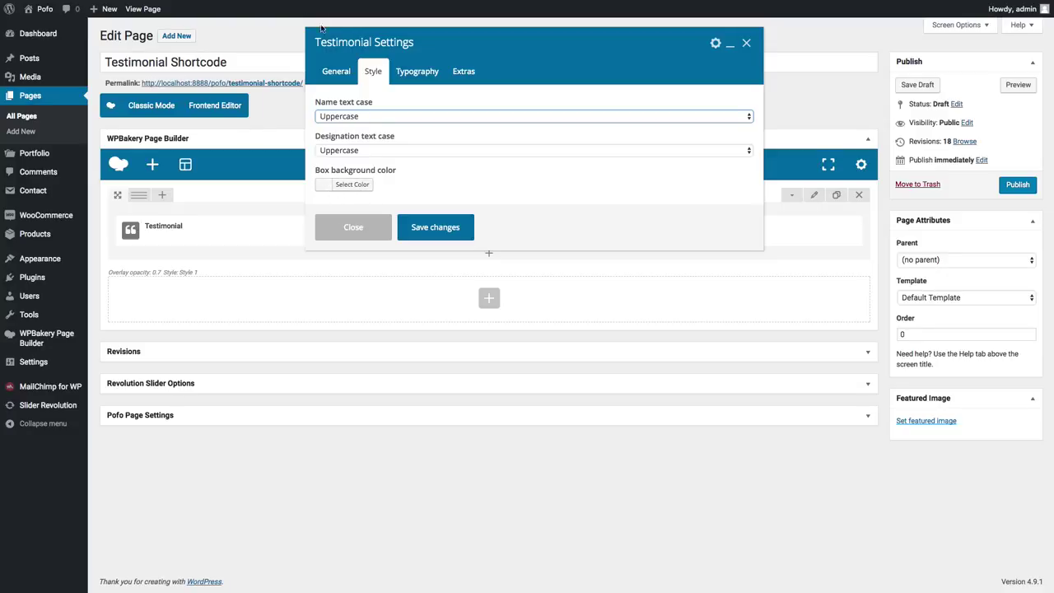
{"action": "left_click", "coordinate": [336, 71]}
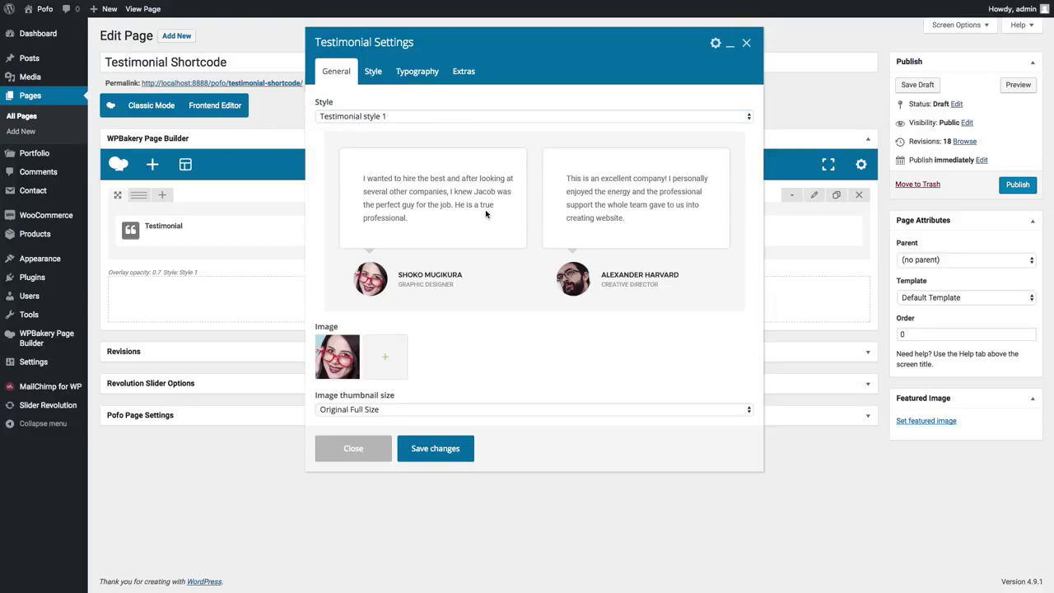
{"action": "left_click", "coordinate": [373, 71]}
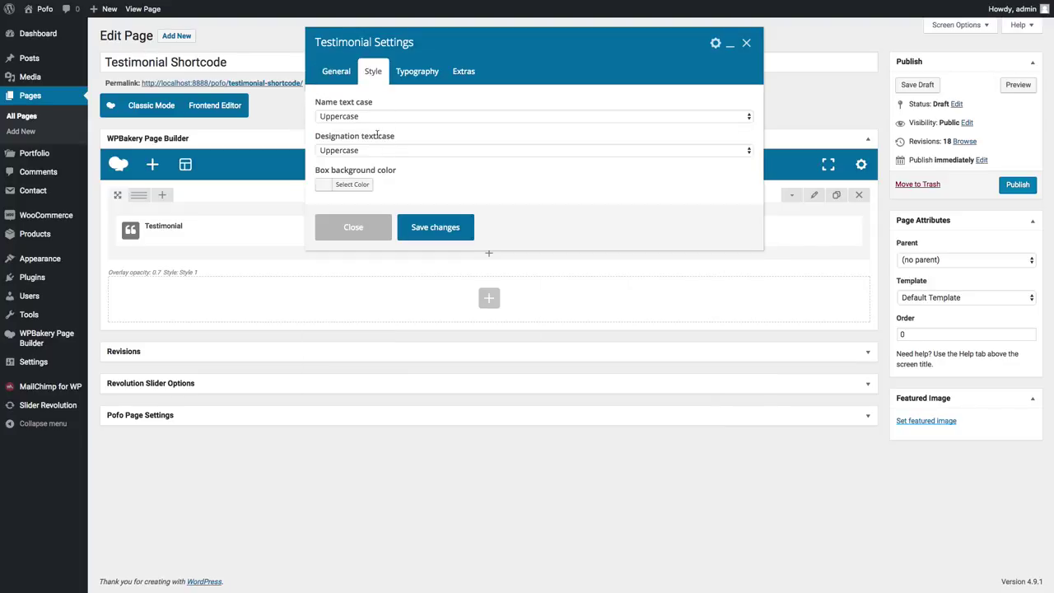
Examine the name typography's size, spacing, font weight and element tag options, and try a font size of 50px
{"action": "left_click", "coordinate": [417, 74]}
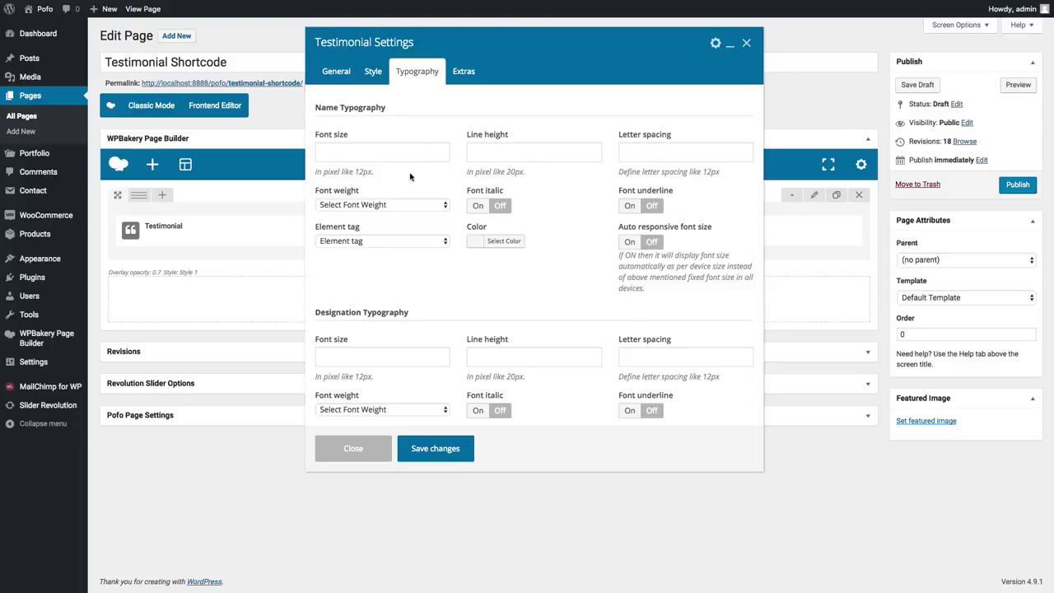
{"action": "left_click", "coordinate": [361, 155]}
{"action": "left_click", "coordinate": [497, 157]}
{"action": "left_click", "coordinate": [655, 158]}
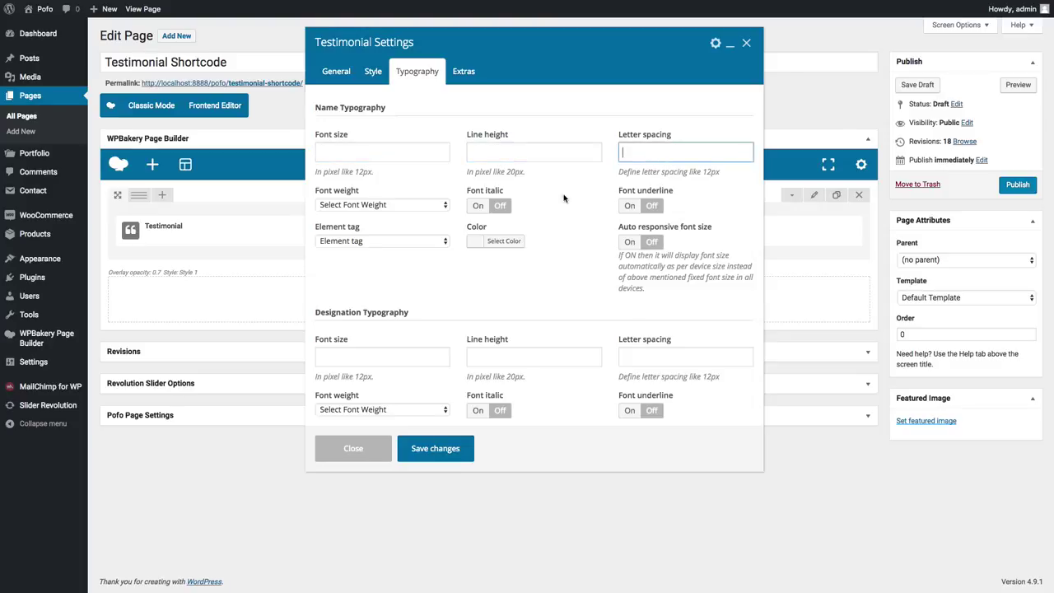
{"action": "left_click", "coordinate": [386, 205]}
{"action": "left_click", "coordinate": [387, 207]}
{"action": "left_click", "coordinate": [364, 242]}
{"action": "left_click", "coordinate": [413, 240]}
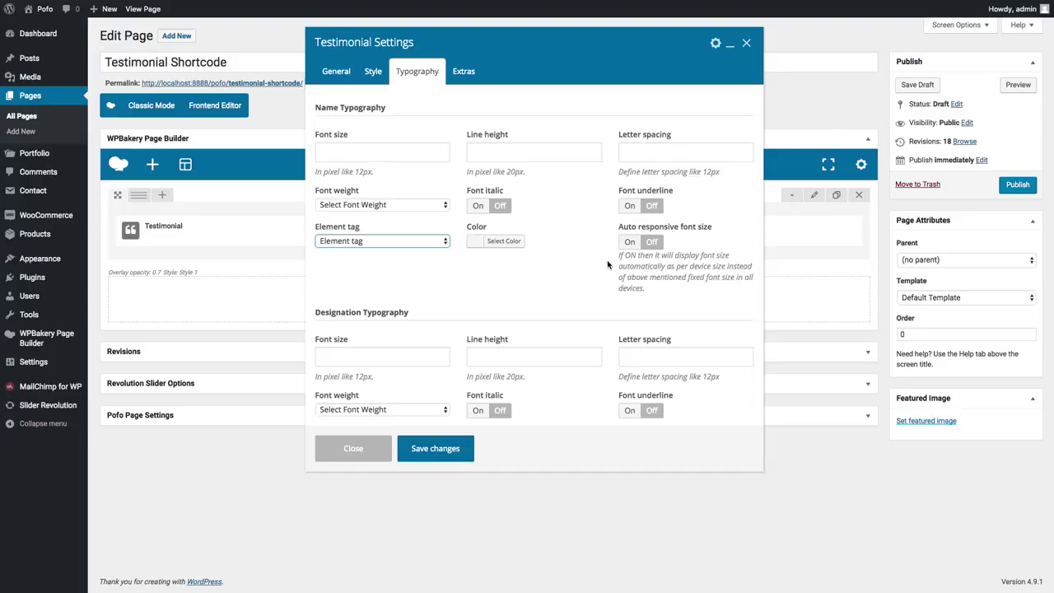
{"action": "left_click", "coordinate": [354, 153]}
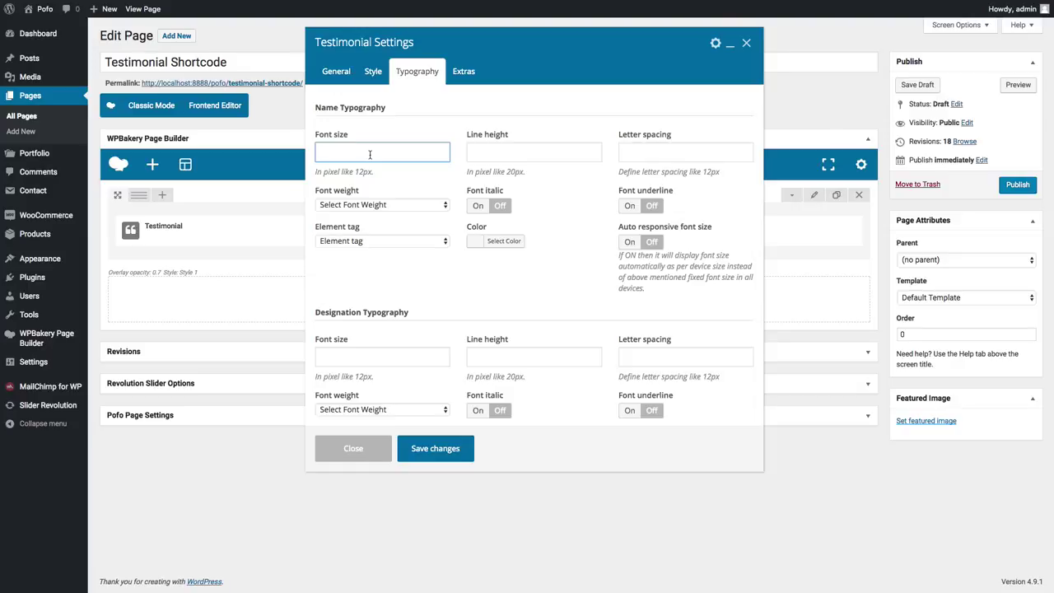
{"action": "type", "text": "50px"}
Examine the Element ID and Extra class name fields in the testimonial's extra settings
{"action": "left_click", "coordinate": [463, 71]}
{"action": "left_click", "coordinate": [349, 121]}
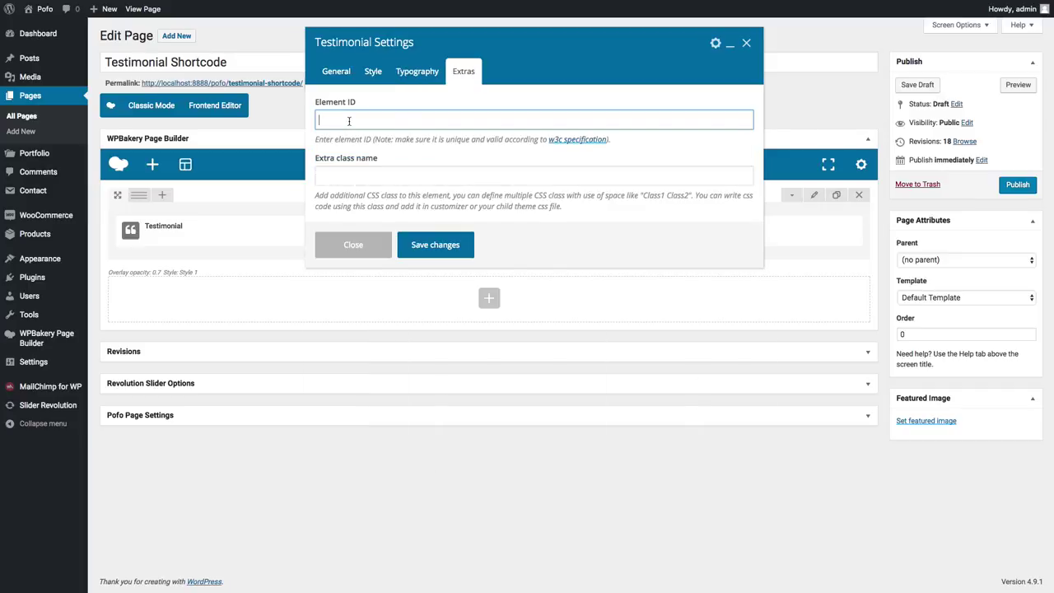
{"action": "left_click", "coordinate": [351, 177]}
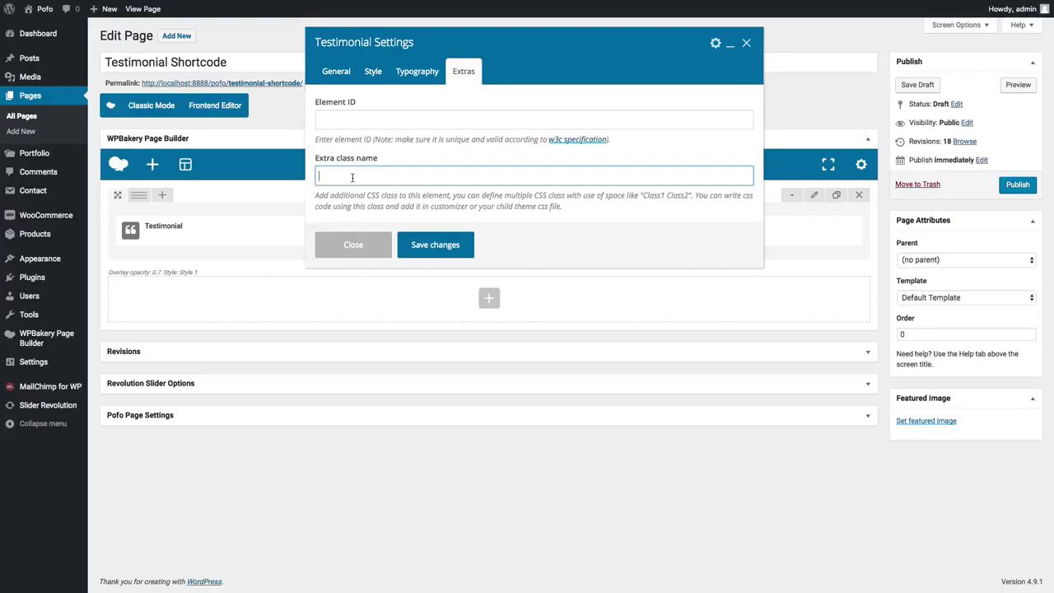
{"action": "left_click", "coordinate": [350, 121]}
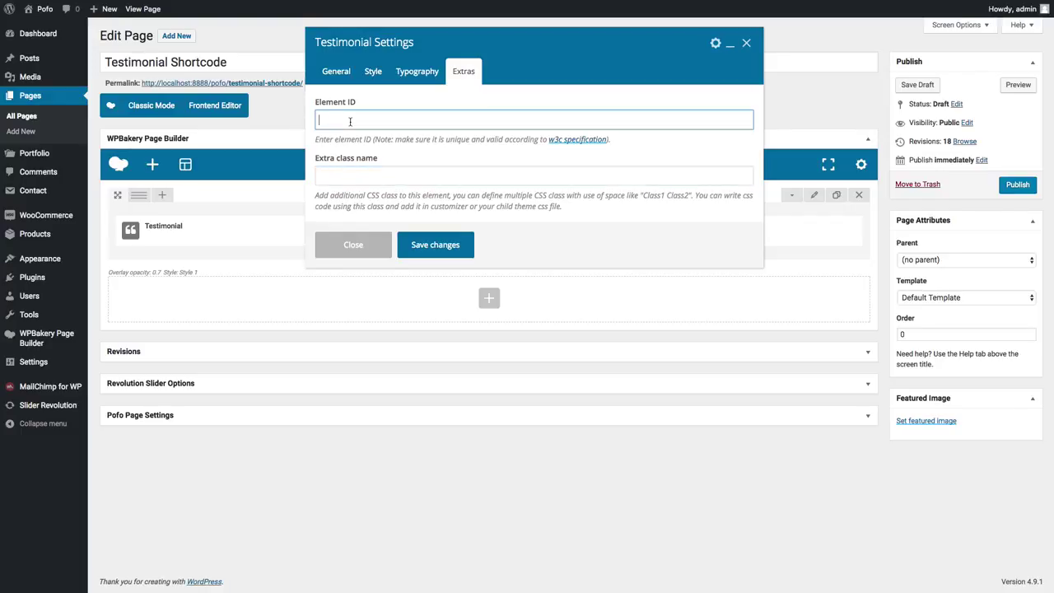
{"action": "left_click", "coordinate": [347, 171]}
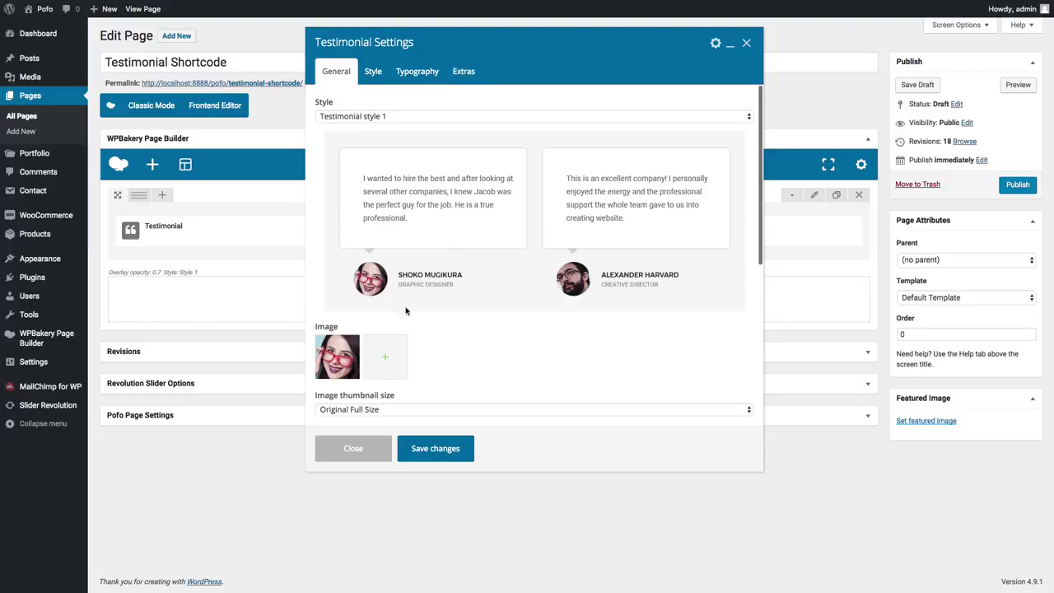
Save the testimonial settings, preview the page and return to the page editor
{"action": "left_click", "coordinate": [428, 448]}
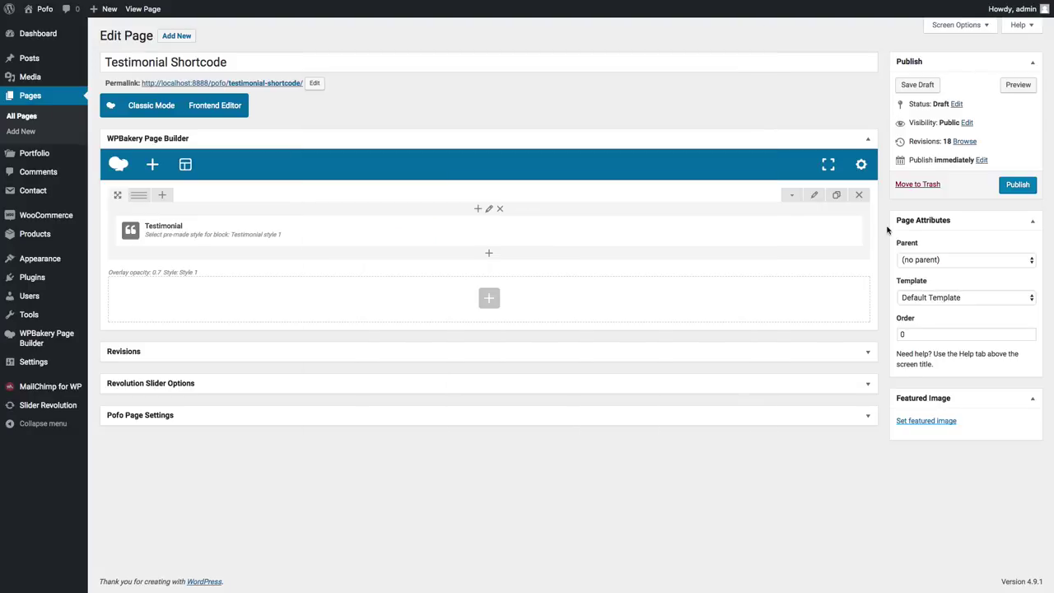
{"action": "left_click", "coordinate": [1016, 86]}
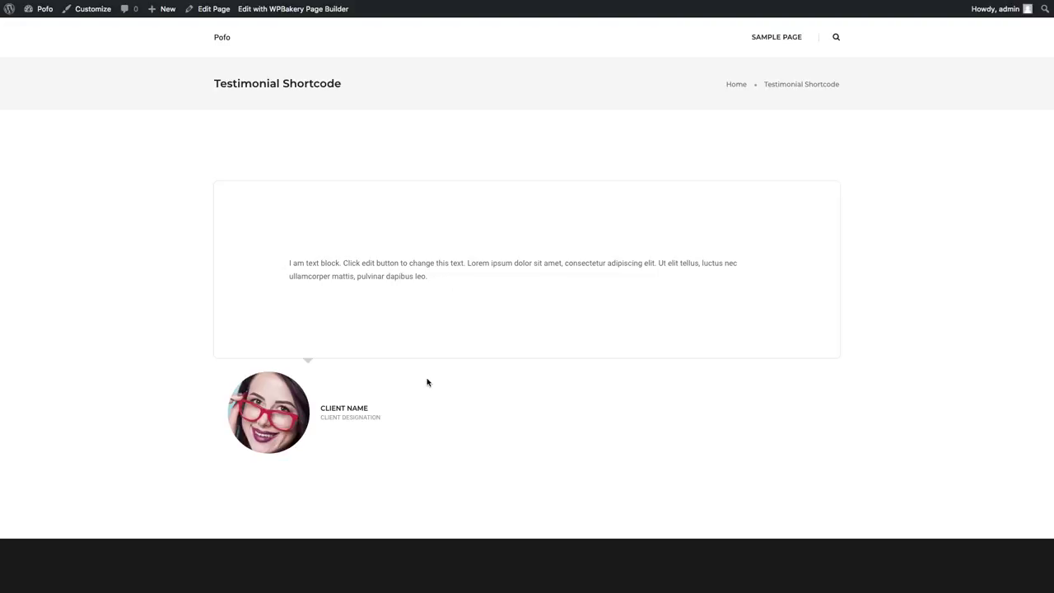
{"action": "key", "text": "super+w"}
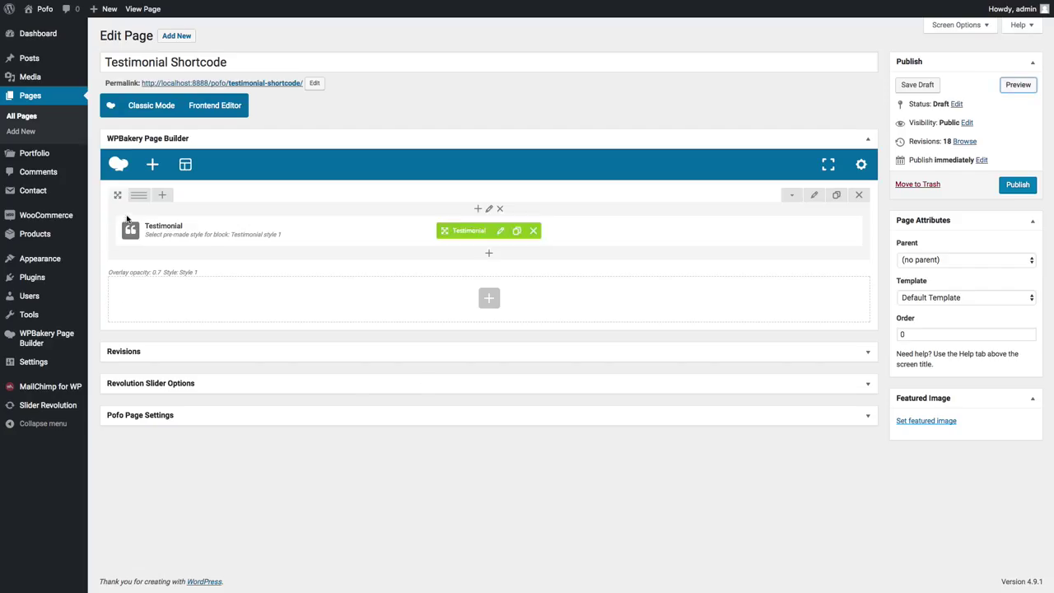
Change the testimonial row's layout to three equal columns
{"action": "mouse_move", "coordinate": [141, 200]}
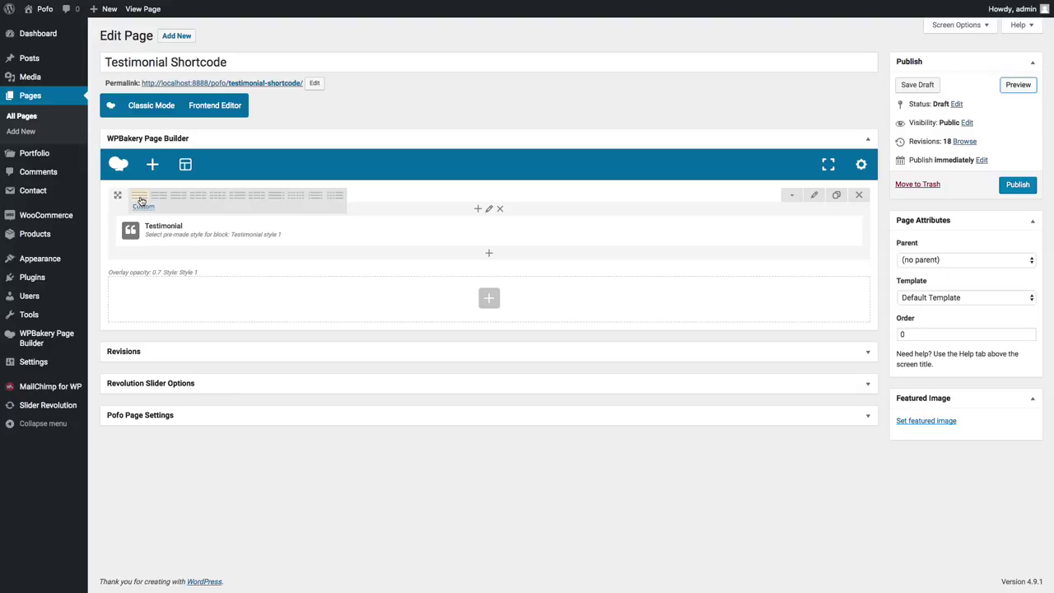
{"action": "left_click", "coordinate": [192, 198]}
Duplicate the first column's testimonial twice and move one copy into the second column and one into the third
{"action": "mouse_move", "coordinate": [242, 228]}
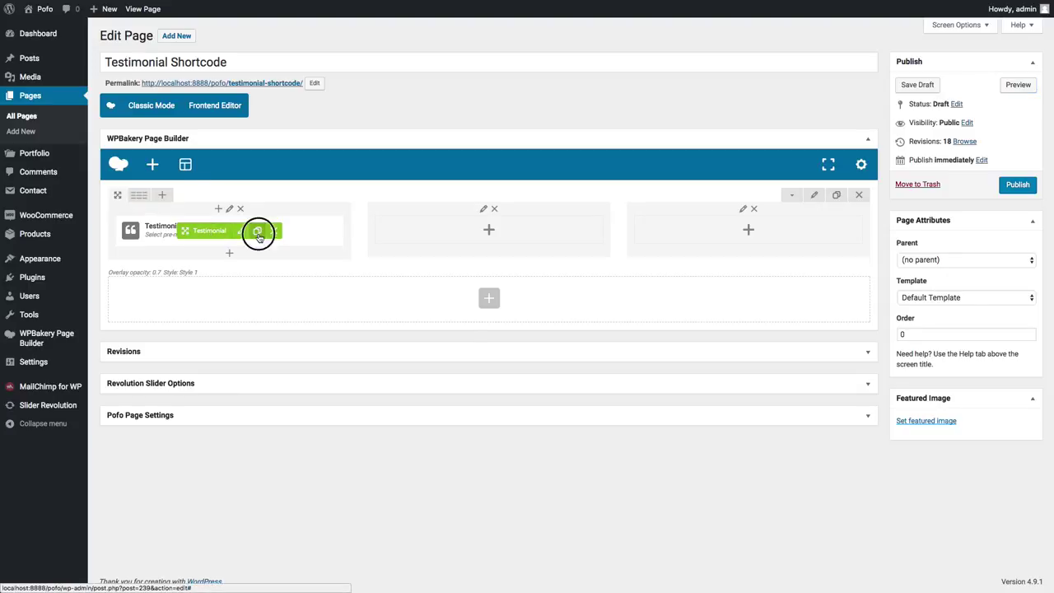
{"action": "left_click", "coordinate": [257, 231]}
{"action": "left_click", "coordinate": [258, 265]}
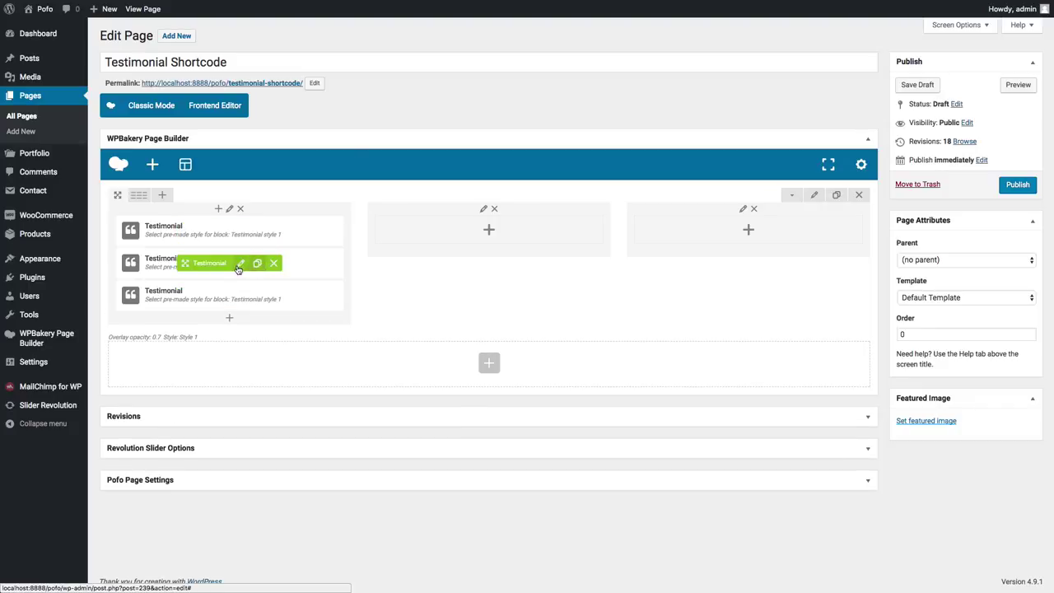
{"action": "left_click_drag", "start_coordinate": [209, 263], "coordinate": [468, 234]}
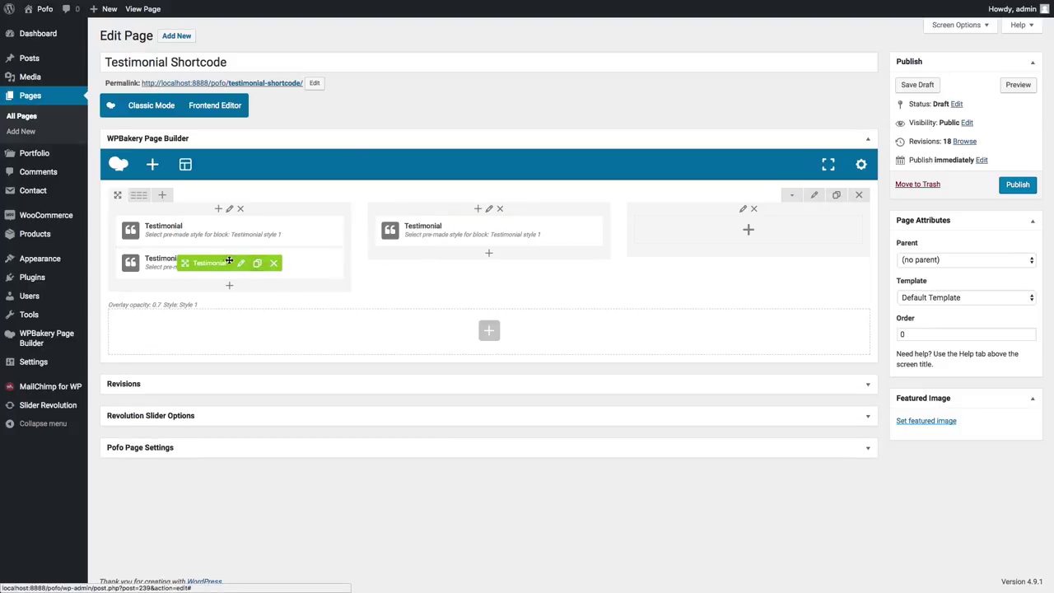
{"action": "left_click_drag", "start_coordinate": [220, 262], "coordinate": [745, 230]}
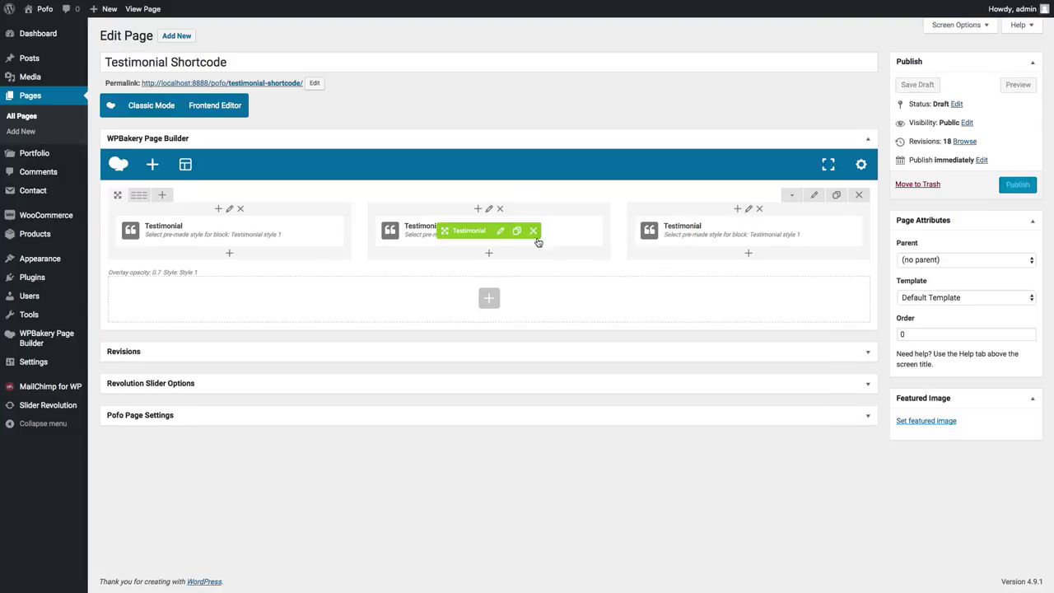
Set the second column's testimonial to Testimonial style 2 and review its content, quote icon and icon size options
{"action": "left_click", "coordinate": [500, 233]}
{"action": "left_click", "coordinate": [388, 117]}
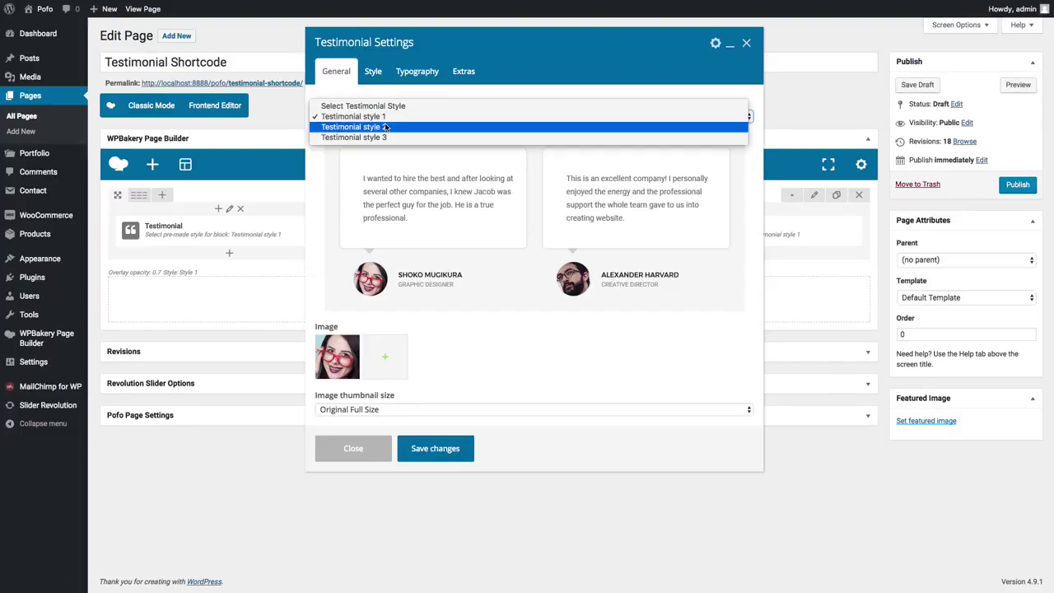
{"action": "left_click", "coordinate": [388, 129]}
{"action": "scroll", "coordinate": [392, 249], "scroll_direction": "down", "scroll_amount": 4}
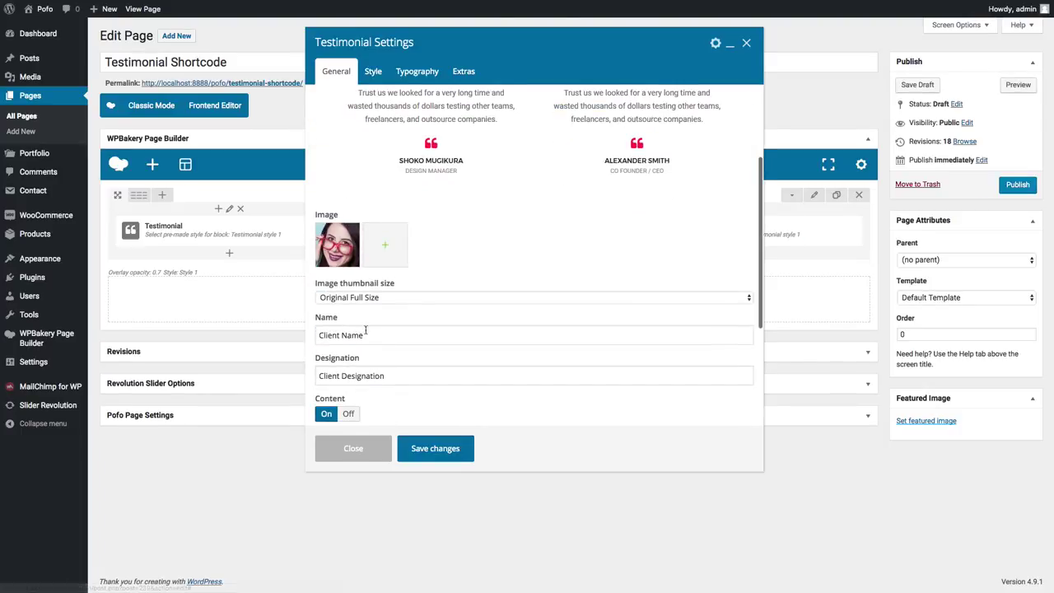
{"action": "scroll", "coordinate": [348, 333], "scroll_direction": "down", "scroll_amount": 2}
{"action": "scroll", "coordinate": [349, 333], "scroll_direction": "down", "scroll_amount": 1}
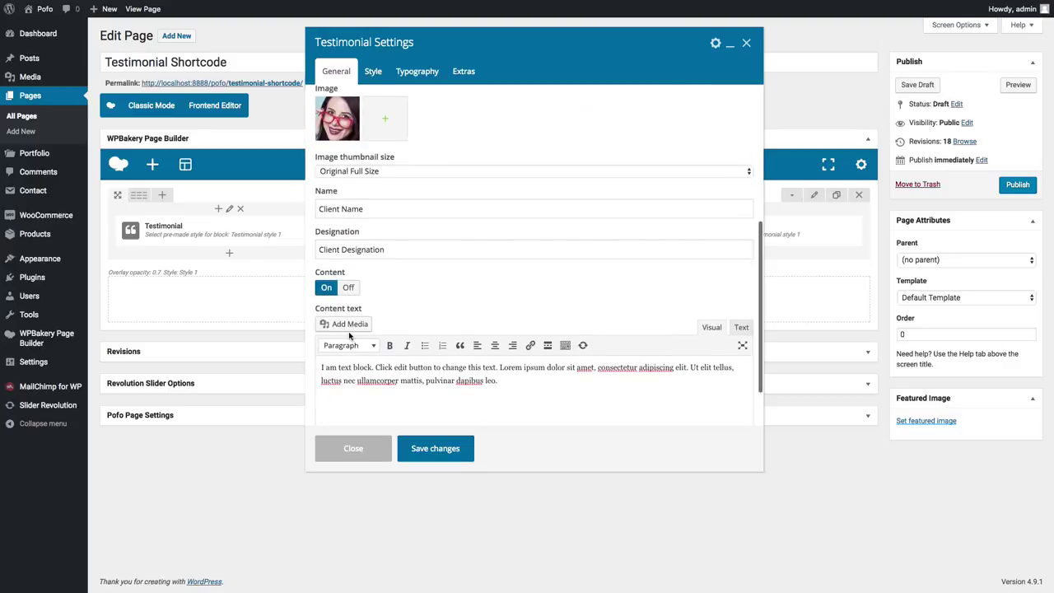
{"action": "left_click", "coordinate": [375, 71]}
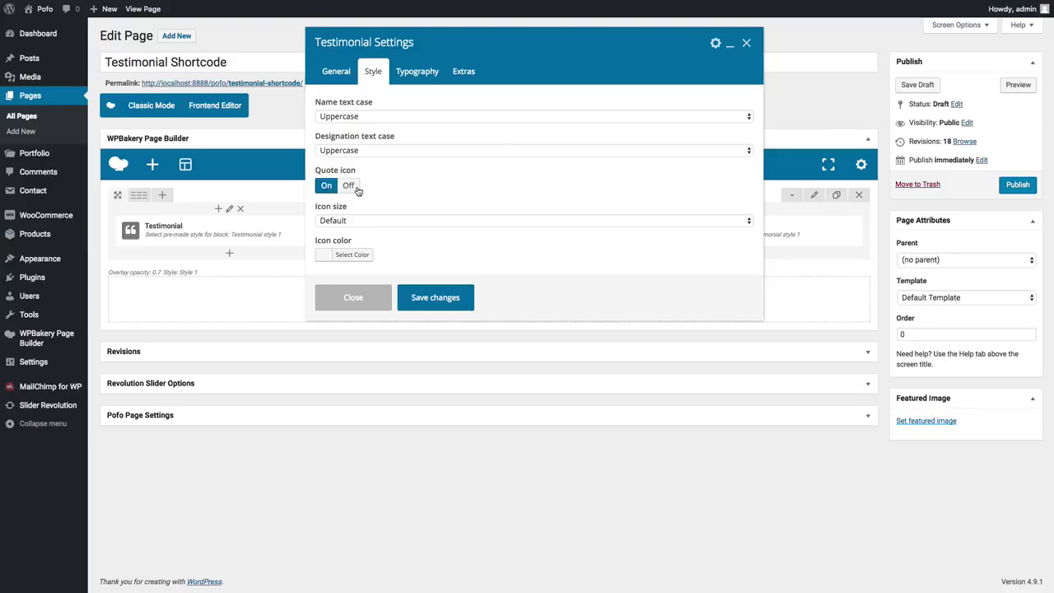
{"action": "left_click", "coordinate": [349, 221]}
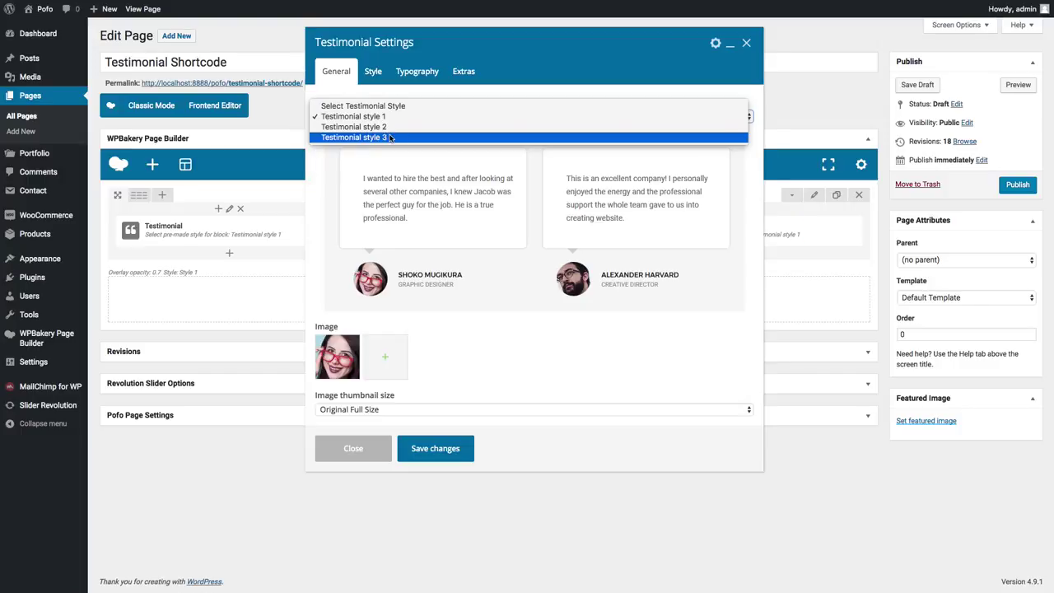
Select Testimonial style 3 for the third column's testimonial and review its general and style options
{"action": "left_click", "coordinate": [396, 209]}
{"action": "scroll", "coordinate": [387, 207], "scroll_direction": "down", "scroll_amount": 2}
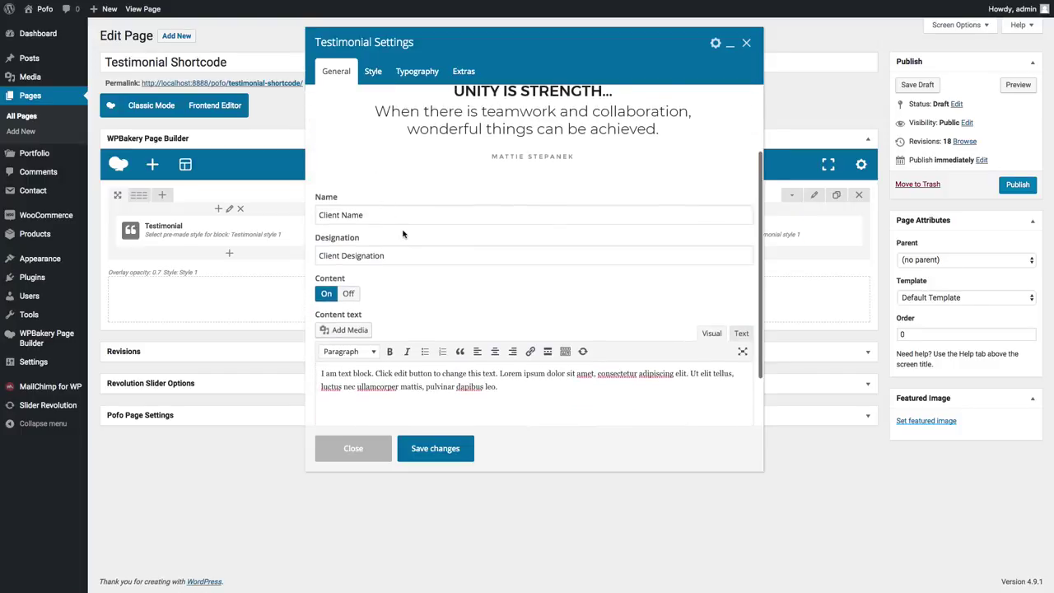
{"action": "left_click", "coordinate": [375, 79]}
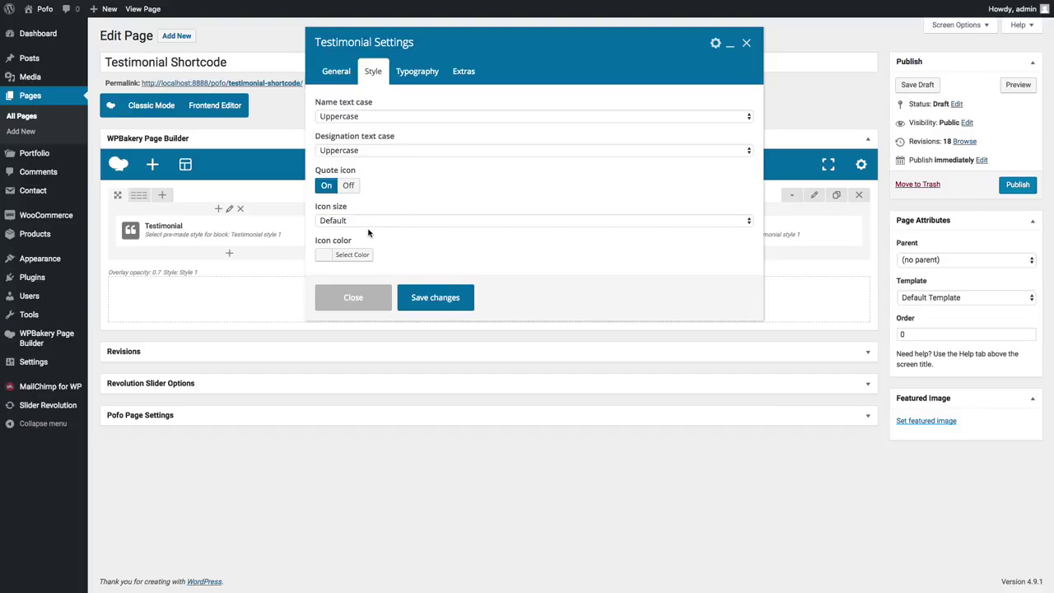
Save the third column's testimonial settings, preview the three-column page and return to the page editor
{"action": "left_click", "coordinate": [458, 304]}
{"action": "left_click", "coordinate": [1018, 84]}
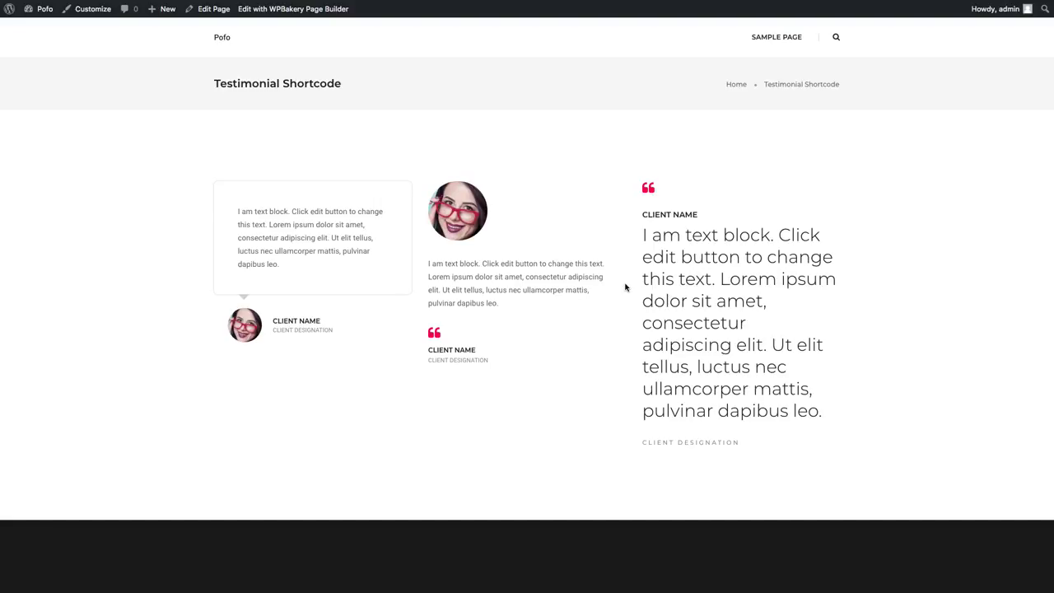
{"action": "key", "text": "ctrl+shift+Tab"}
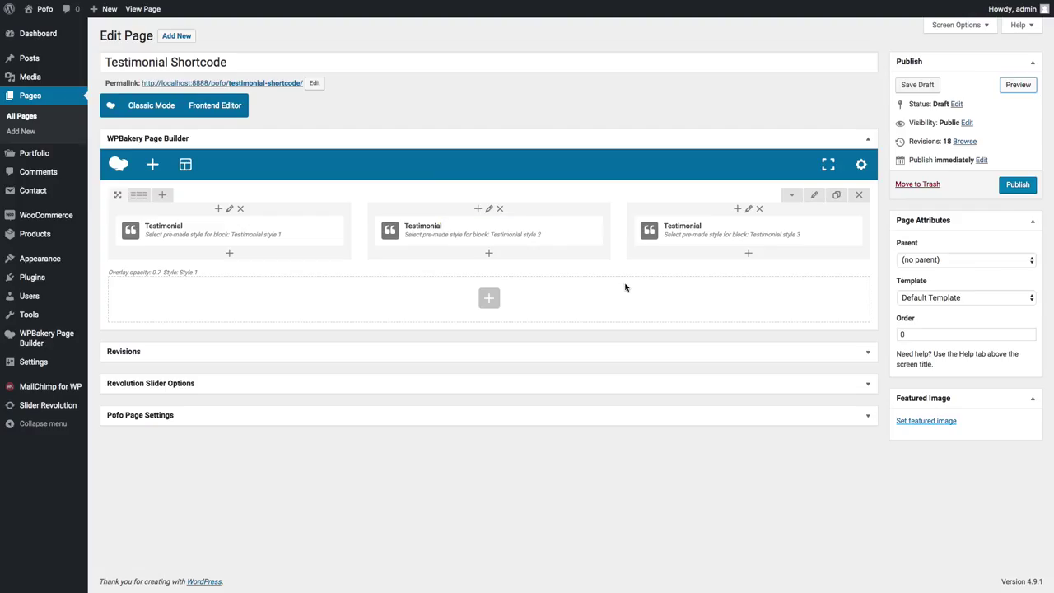